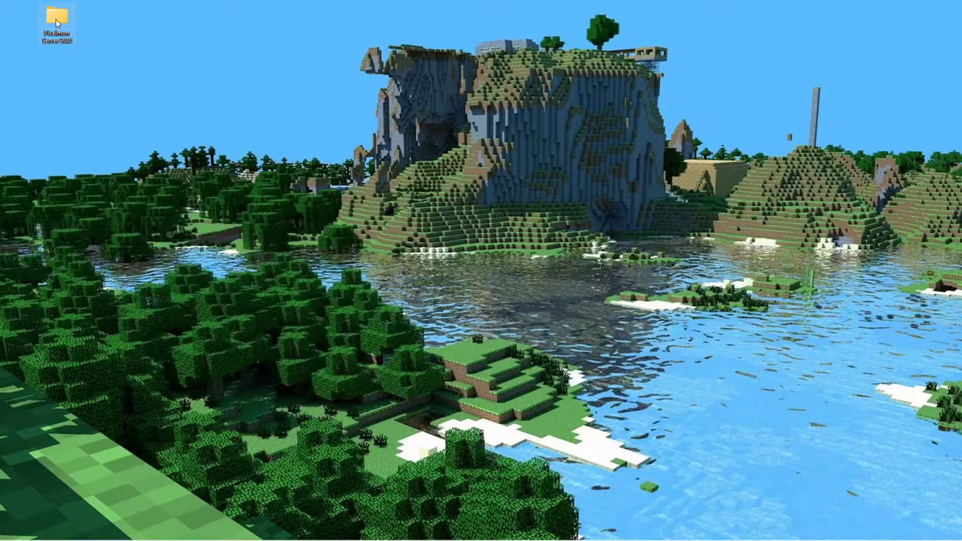
Open the Pixelmon Server 9.0.8 folder from the desktop and maximize the Explorer window
drag(58, 29, 181, 75)
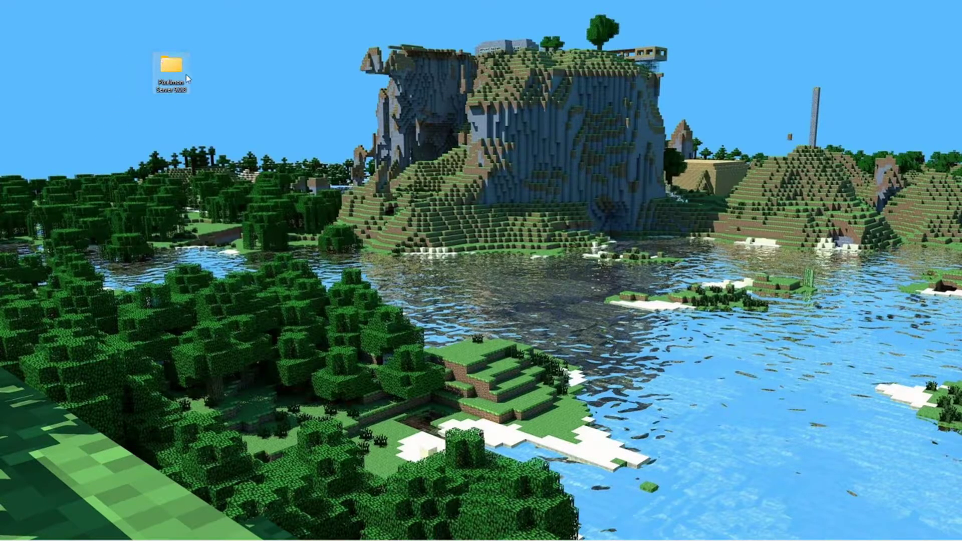
double_click(172, 67)
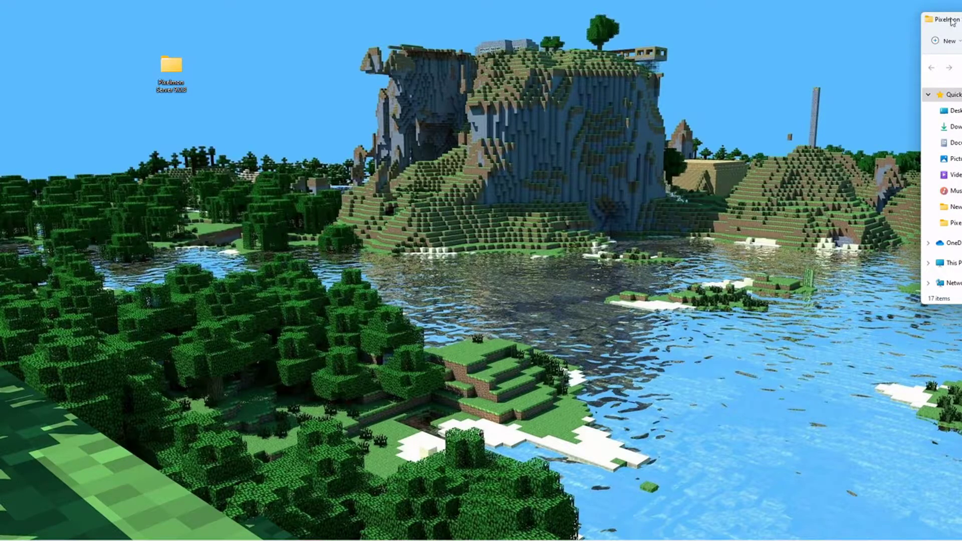
drag(952, 23, 481, 1)
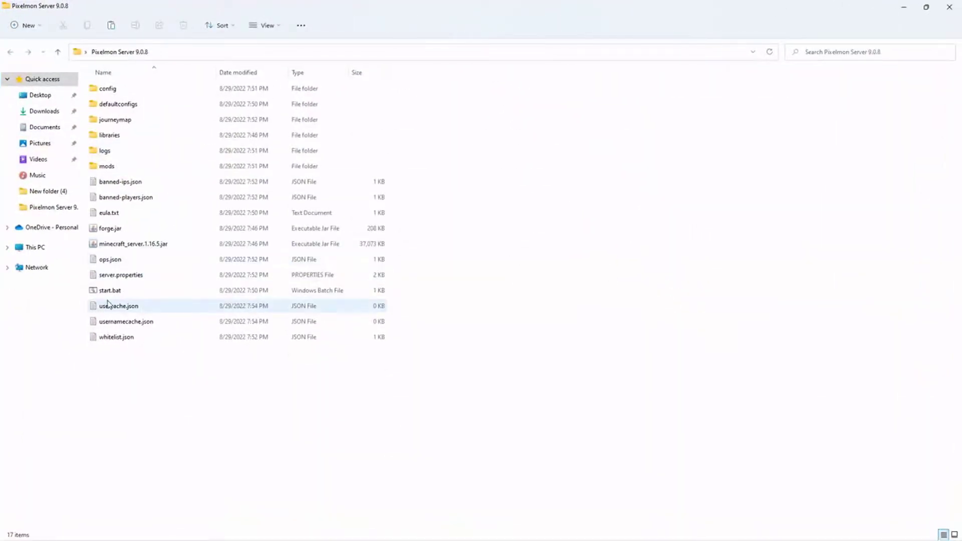
In server.properties, set motd to Psyvex Server and enable-command-block and allow-flight to true
double_click(121, 274)
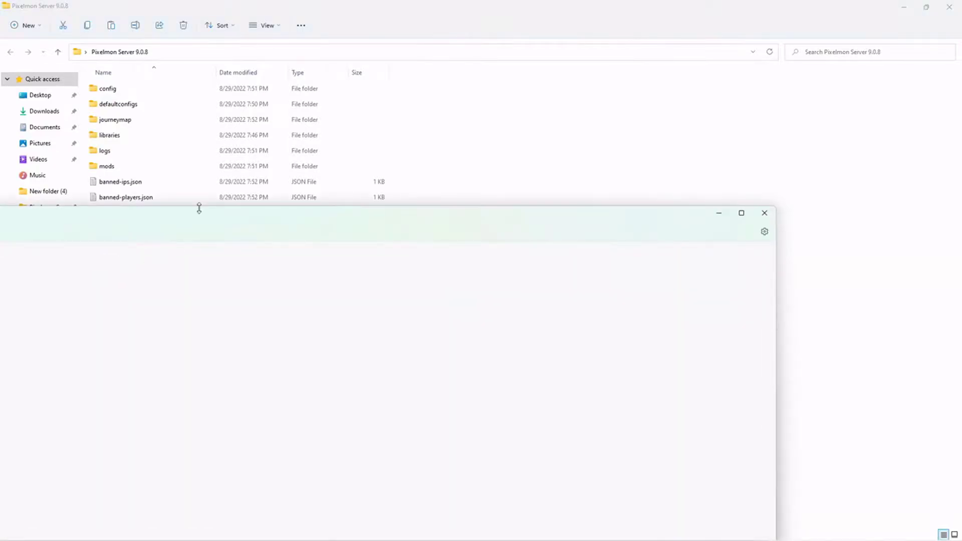
mouse_move(198, 213)
mouse_down()
mouse_move(394, 162)
mouse_move(378, 60)
mouse_up()
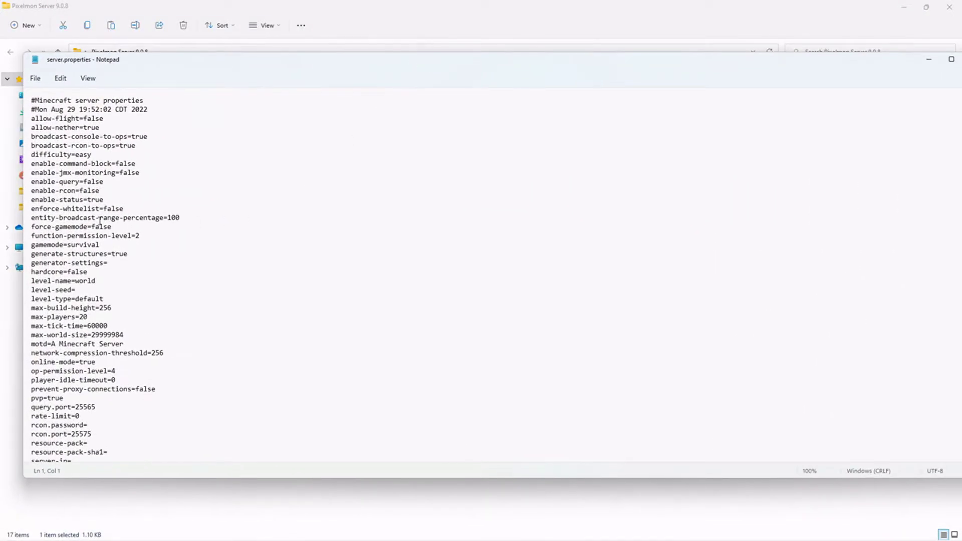
scroll(106, 202, down, 2)
scroll(113, 263, down, 3)
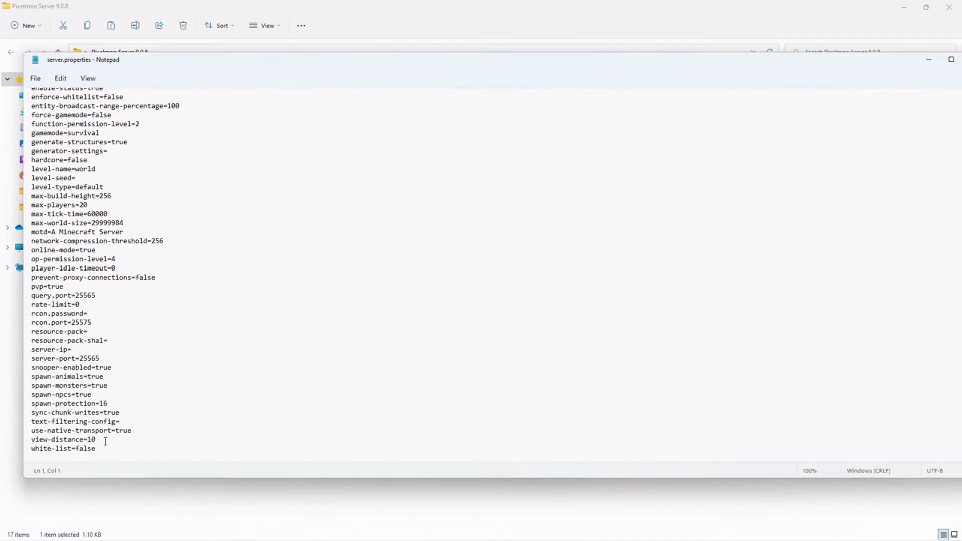
scroll(99, 440, up, 1)
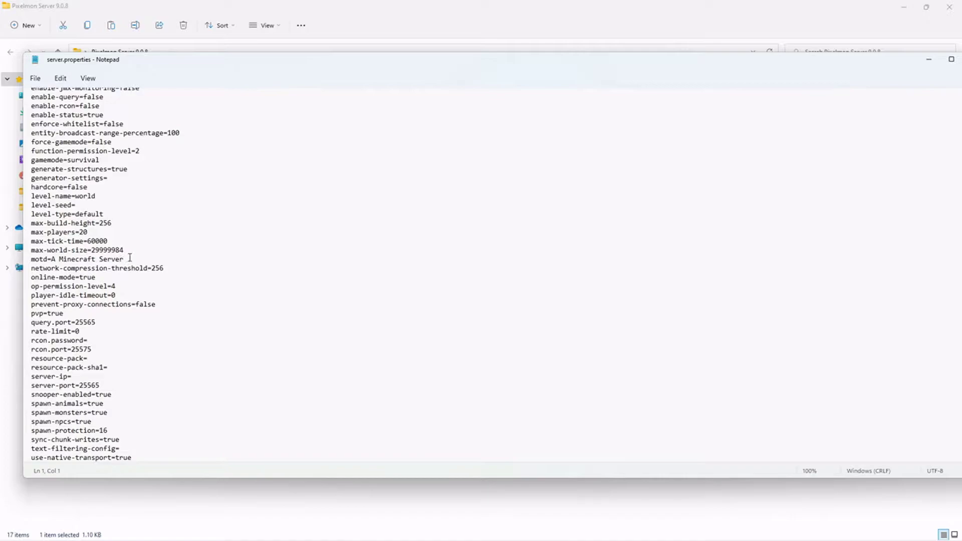
drag(125, 259, 49, 259)
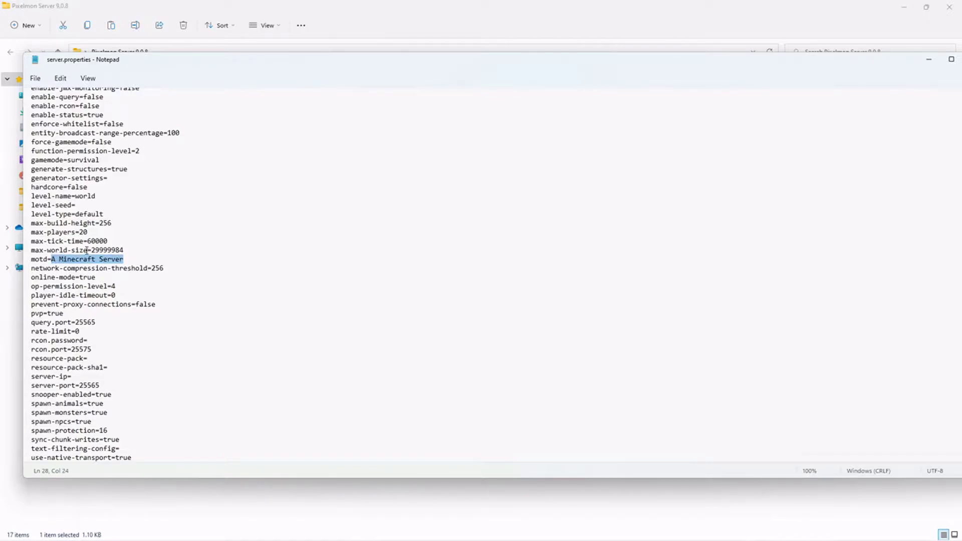
text(Psyvex)
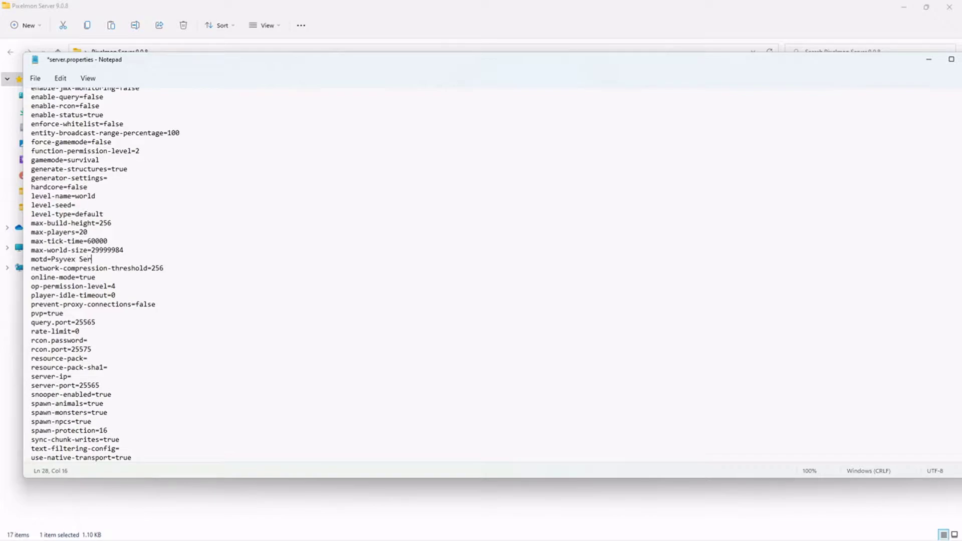
scroll(88, 250, up, 3)
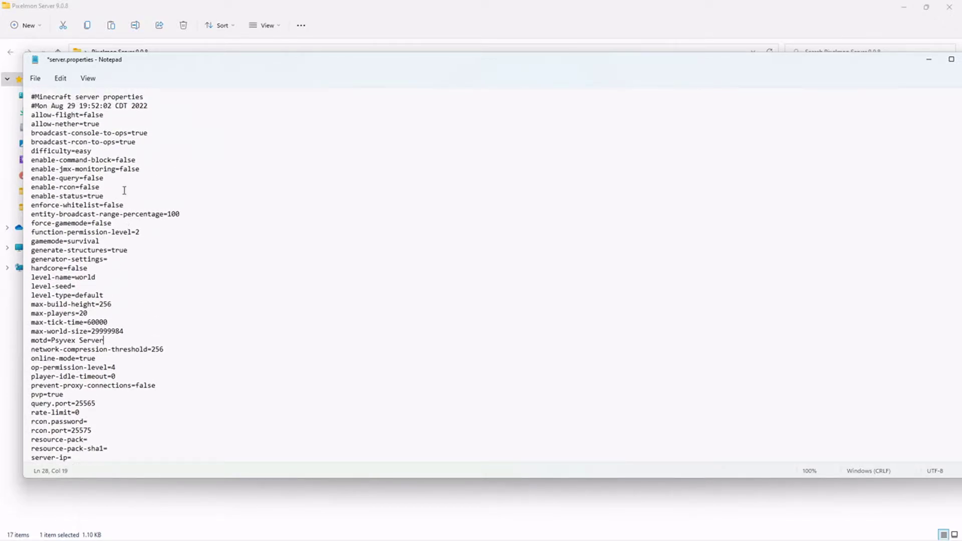
double_click(127, 161)
text(tru)
drag(103, 115, 82, 115)
text(t)
scroll(125, 321, down, 2)
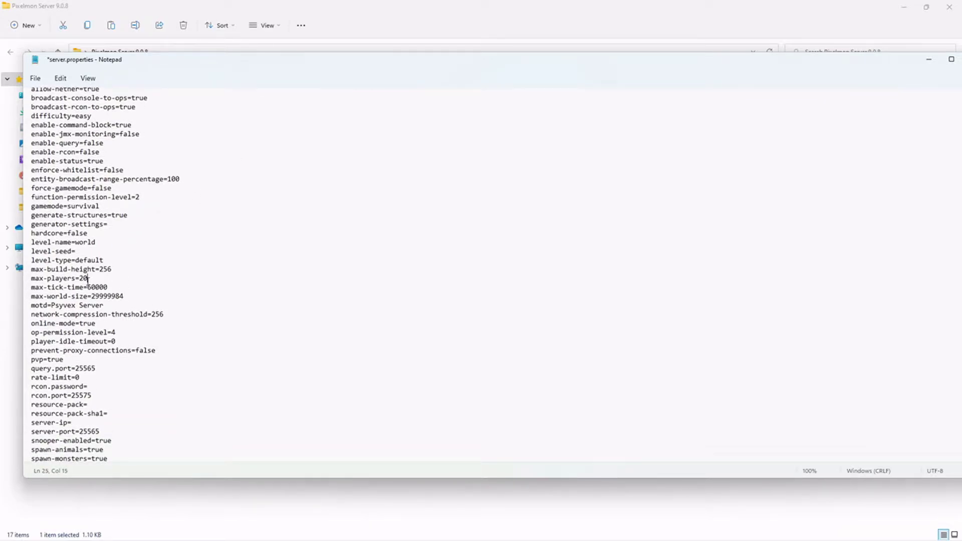
Review max-players 20 and level-name world, then save server.properties
drag(88, 278, 79, 278)
drag(96, 242, 87, 242)
scroll(79, 242, down, 2)
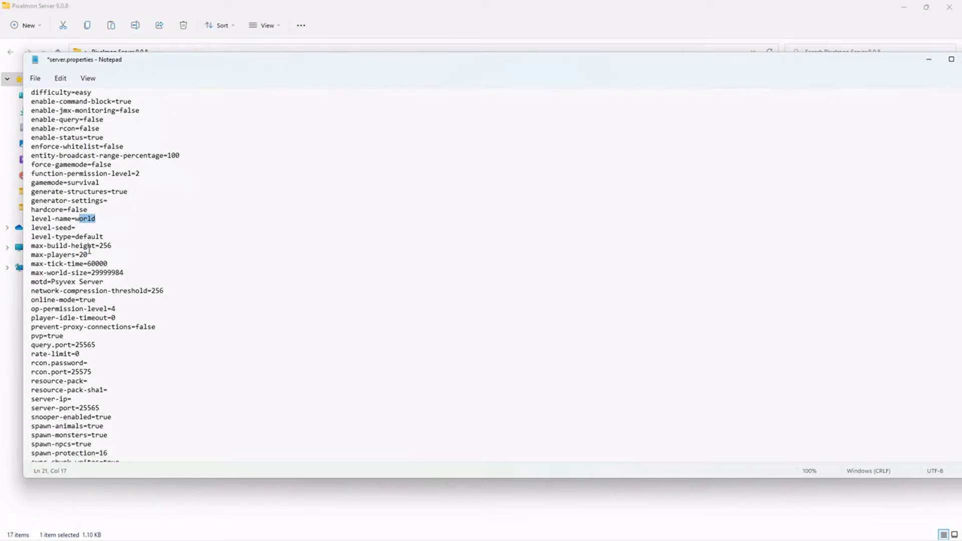
scroll(91, 252, down, 1)
scroll(91, 251, down, 1)
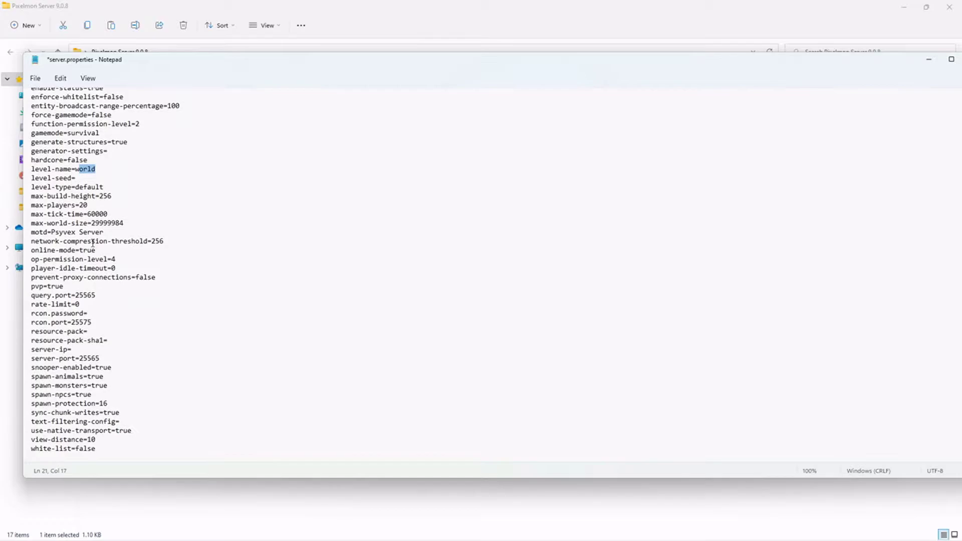
click(35, 78)
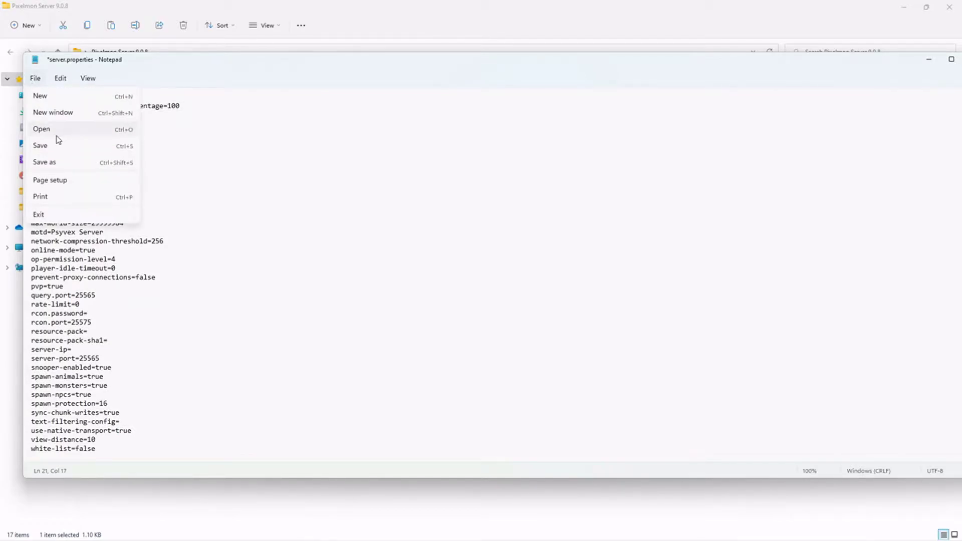
click(59, 139)
drag(865, 66, 747, 87)
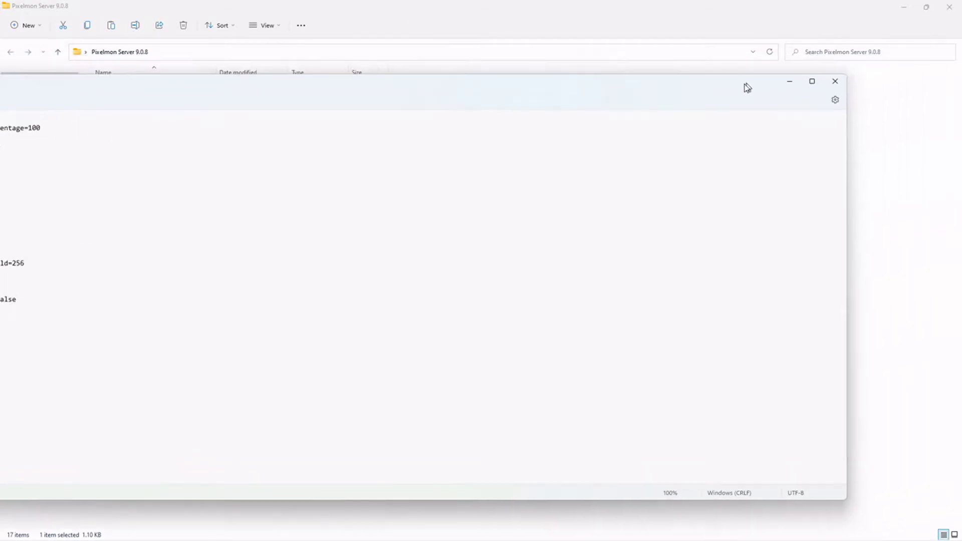
Close server.properties and open start.bat in Notepad through Show more options > Edit
click(834, 81)
right_click(130, 292)
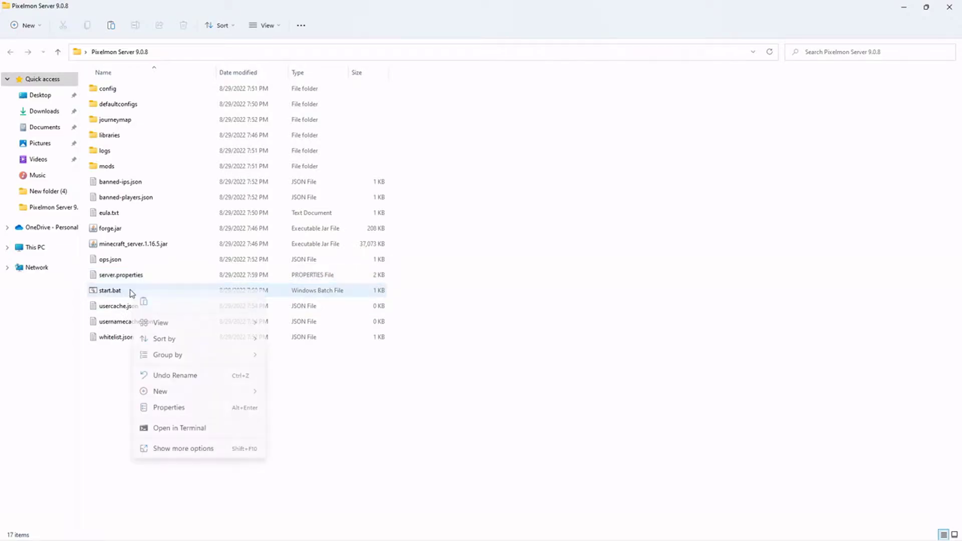
click(189, 450)
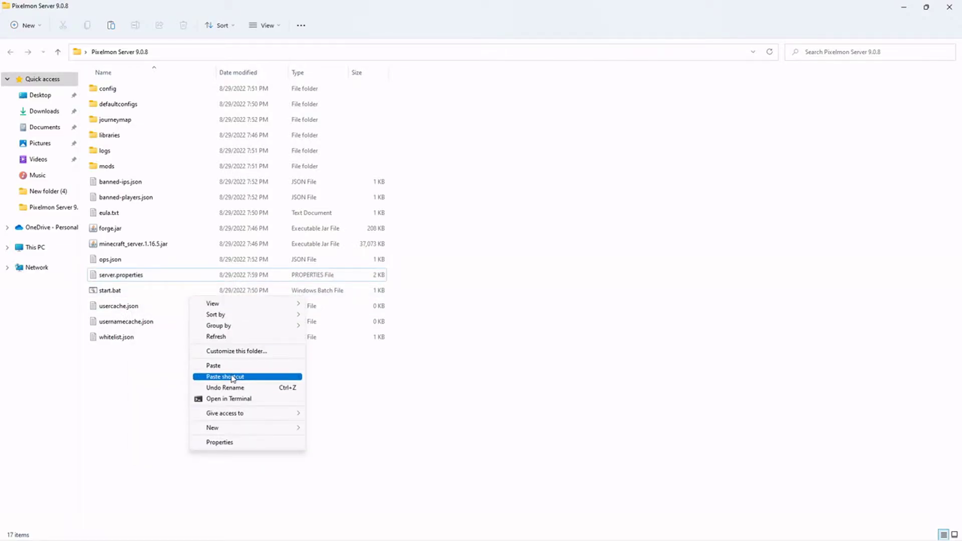
right_click(118, 293)
click(117, 293)
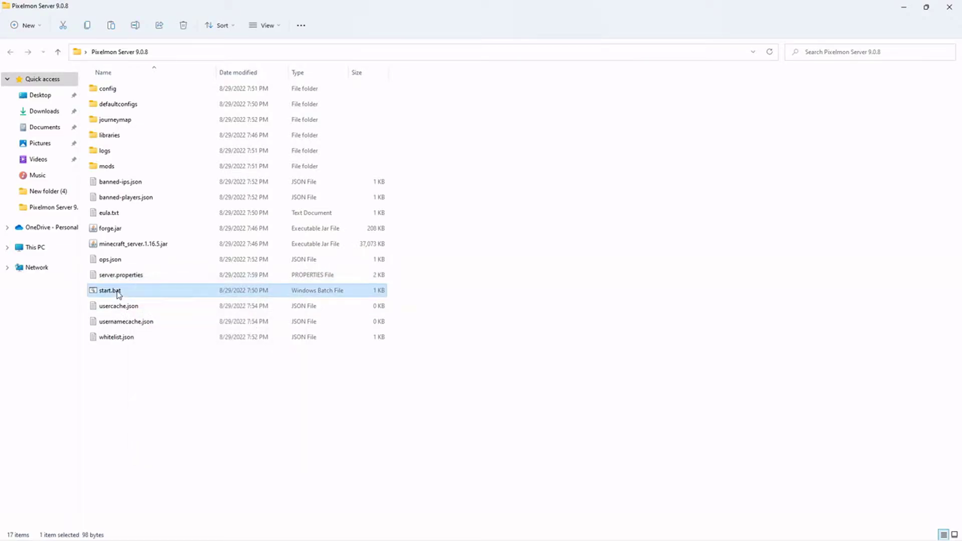
right_click(118, 292)
click(182, 412)
click(202, 219)
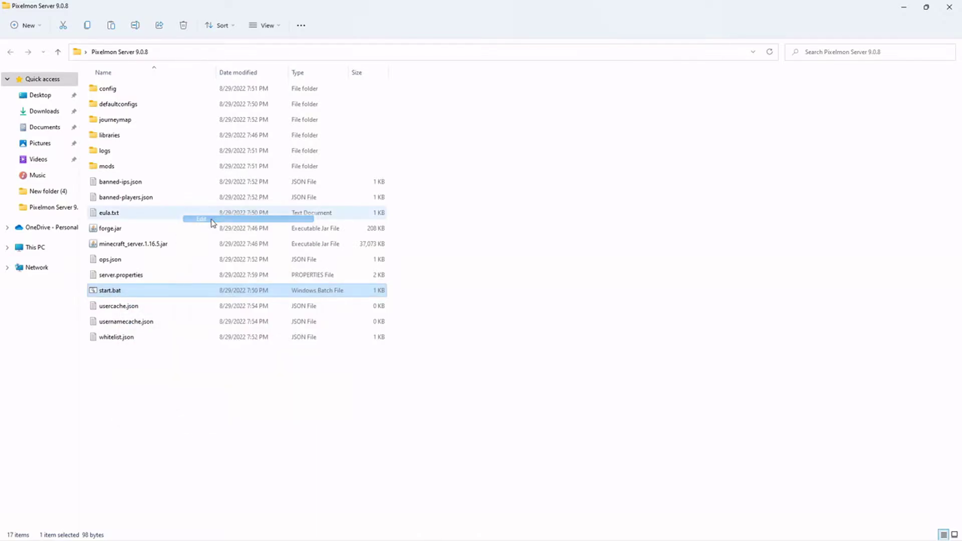
Check start.bat's Java 1.8.0_341 path and -Xmx4G/-Xms4G flags, then close it unchanged
mouse_move(239, 98)
mouse_down()
mouse_move(409, 98)
mouse_move(379, 97)
mouse_up()
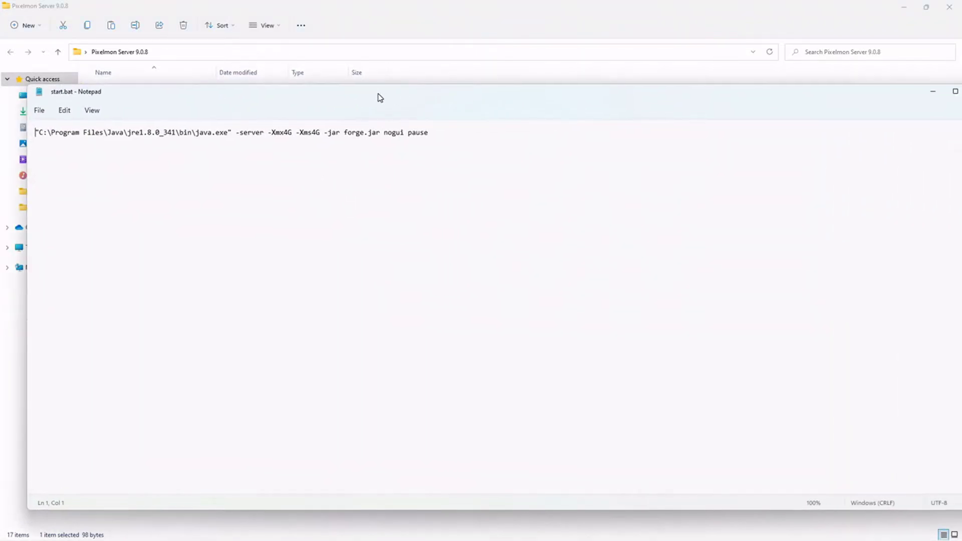
drag(164, 134, 179, 134)
mouse_move(271, 133)
mouse_down()
mouse_move(318, 134)
mouse_move(309, 133)
mouse_up()
click(287, 134)
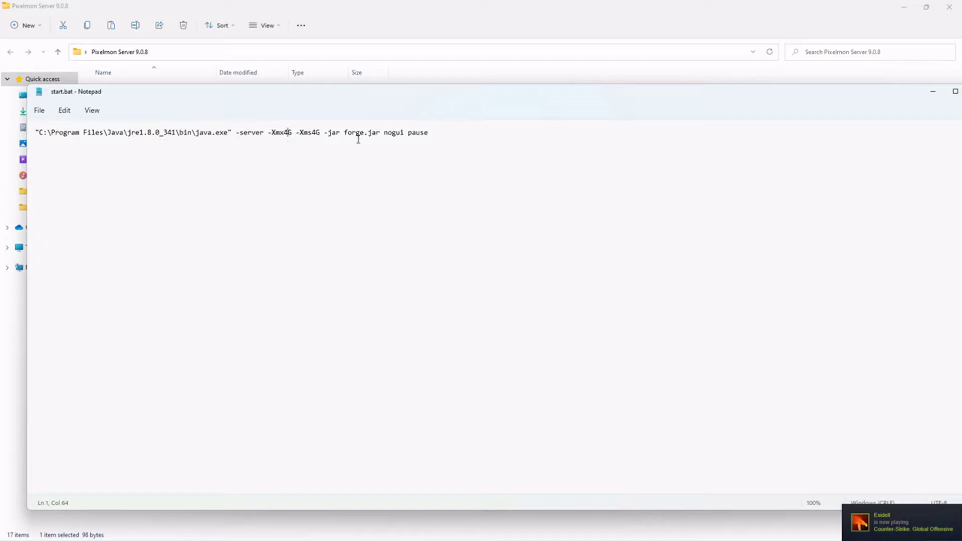
drag(760, 99, 745, 104)
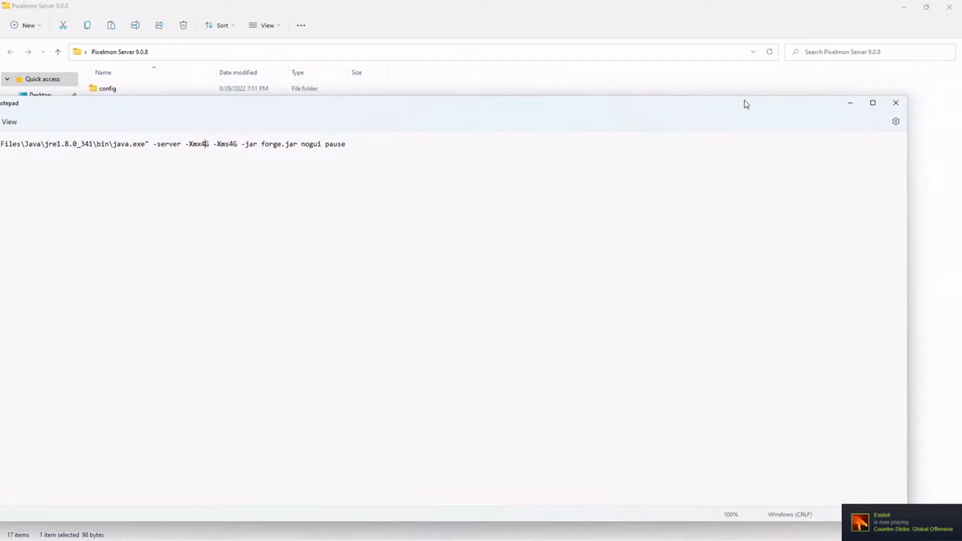
click(894, 102)
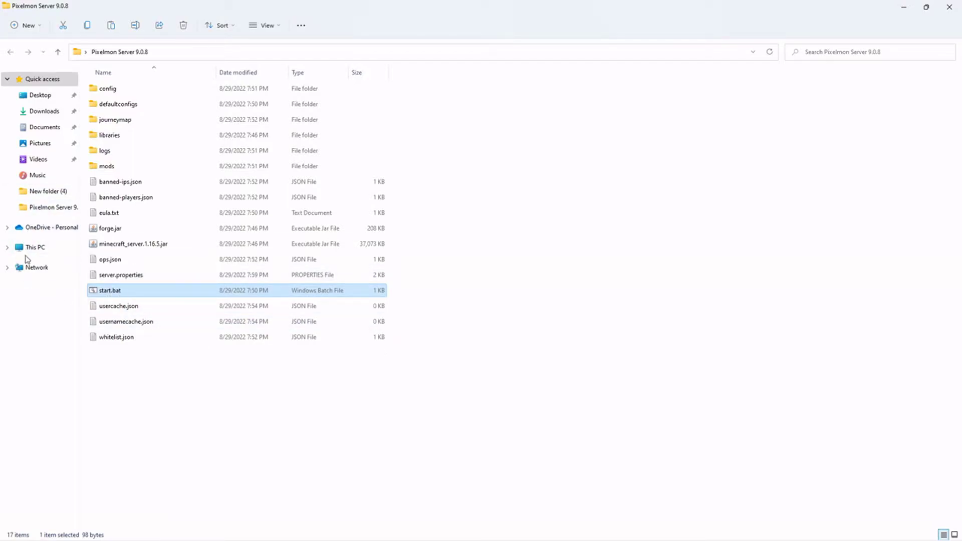
Browse to C:\Program Files\Java and select the jre1.8.0_341 folder
click(36, 248)
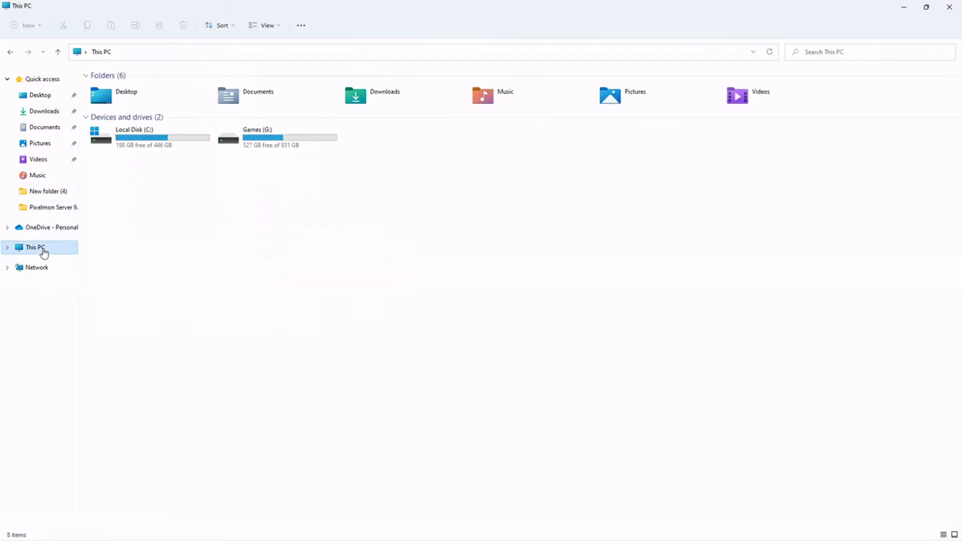
double_click(130, 141)
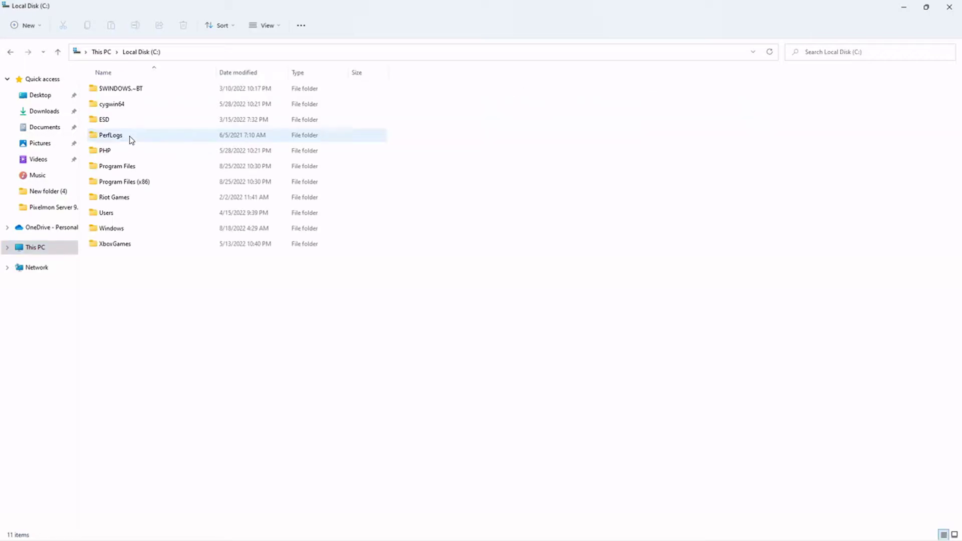
double_click(129, 167)
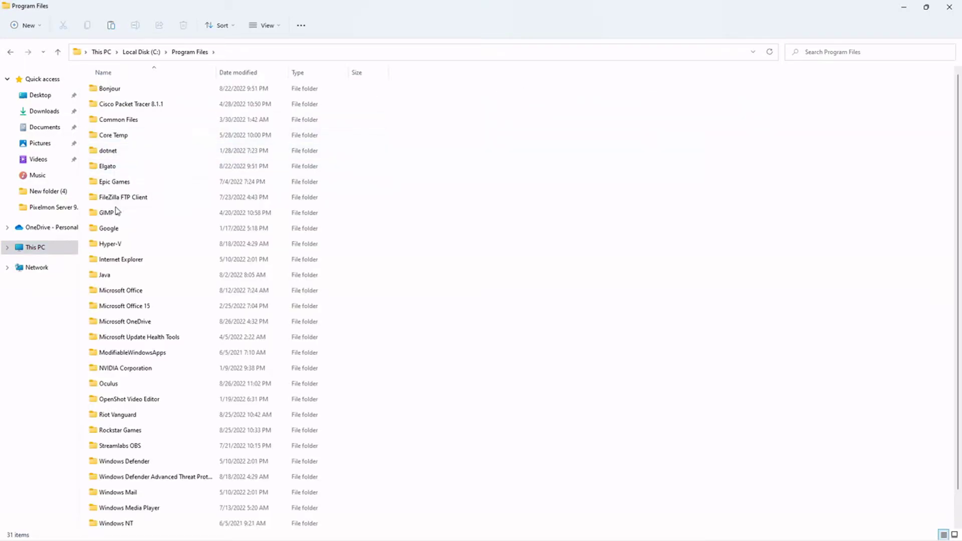
scroll(129, 225, down, 1)
double_click(130, 244)
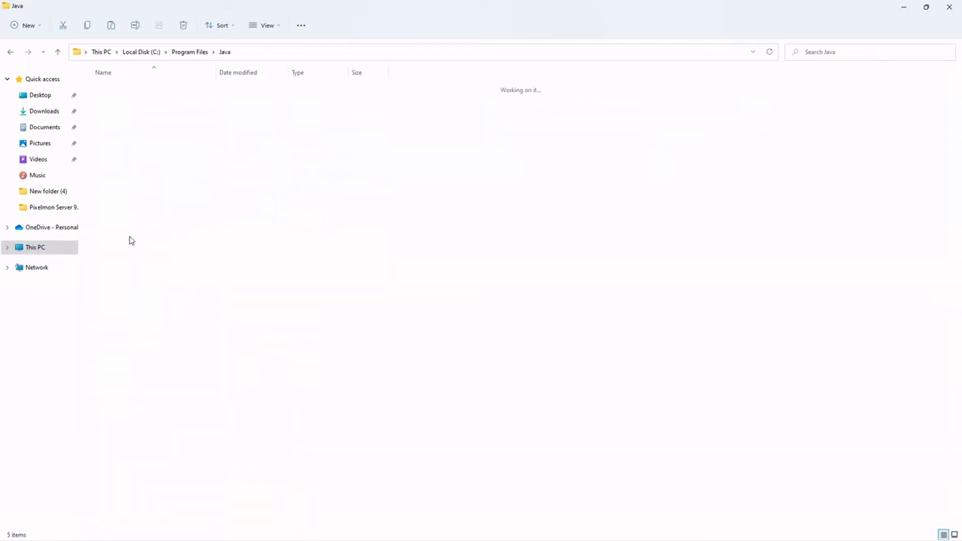
click(125, 150)
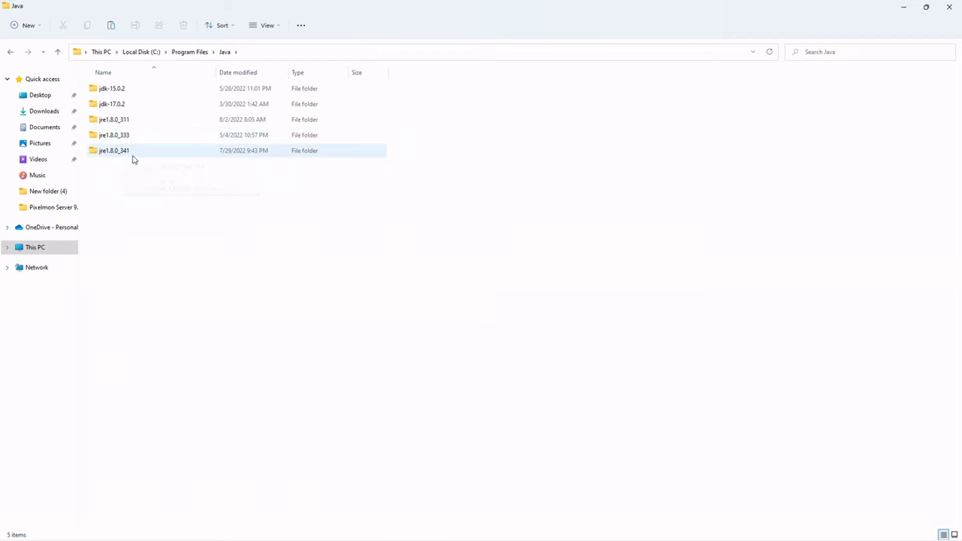
Search Google for 'java 8' in a new Opera GX tab and open Download Java for Windows
mouse_move(481, 536)
click(514, 530)
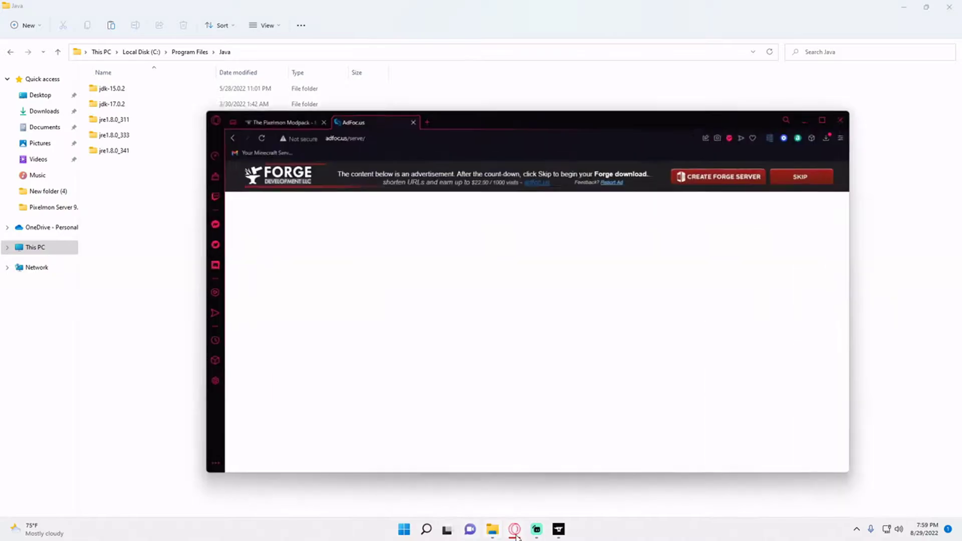
click(418, 79)
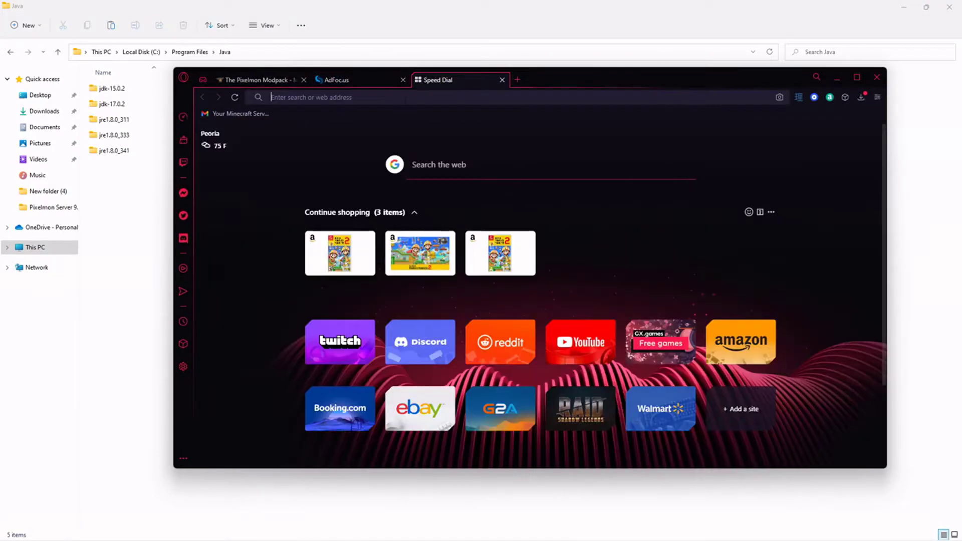
click(413, 98)
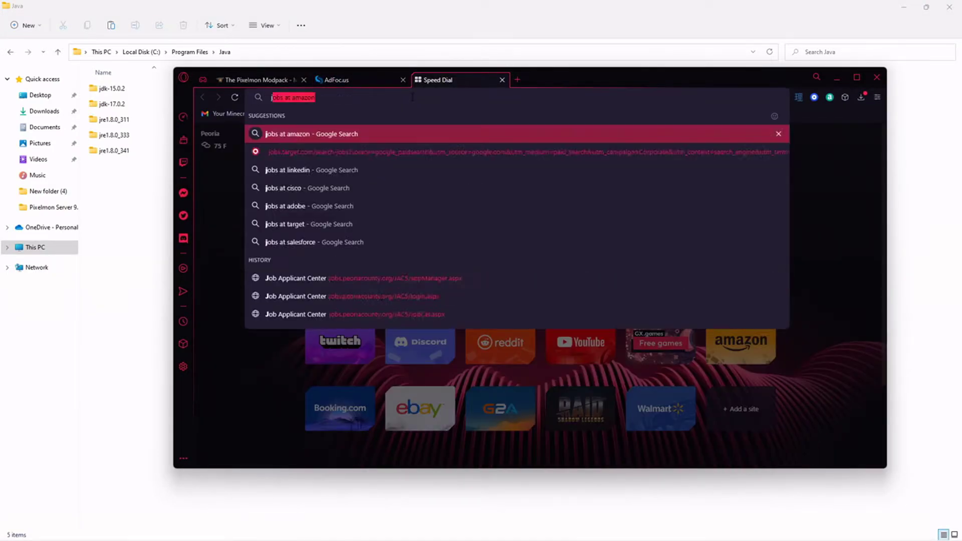
text(java 8)
key(Return)
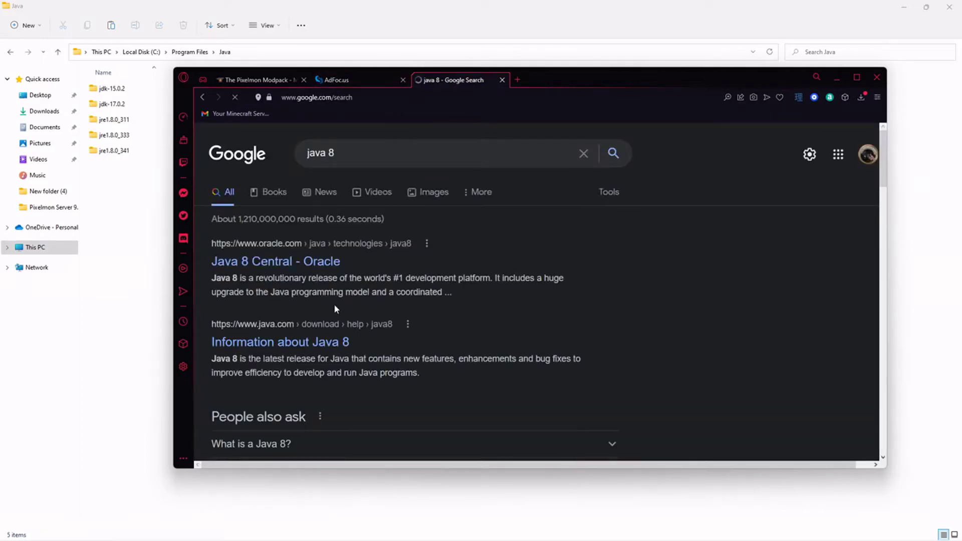
scroll(333, 303, down, 3)
scroll(334, 303, down, 3)
click(332, 301)
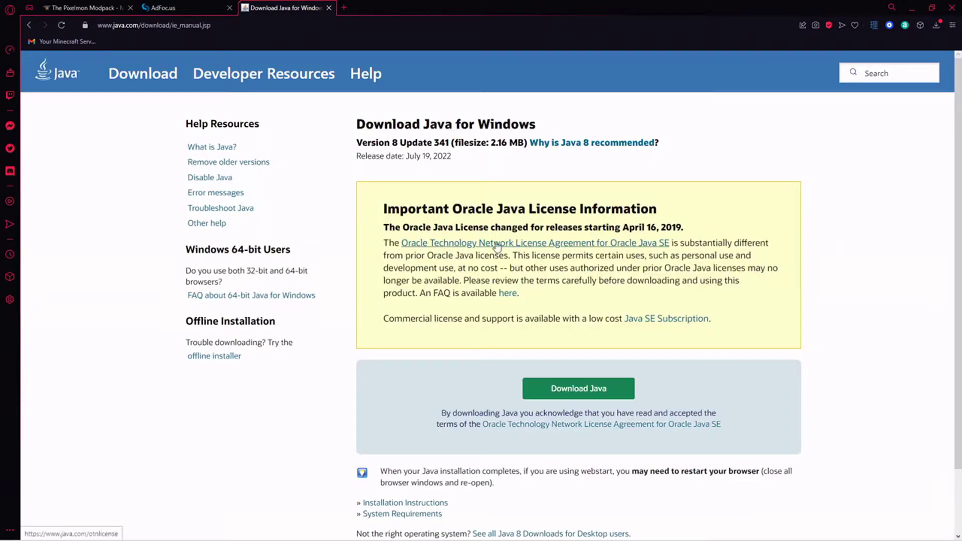
Note the Version 8 Update 341 details and view all Java 8 desktop downloads
drag(353, 124, 433, 155)
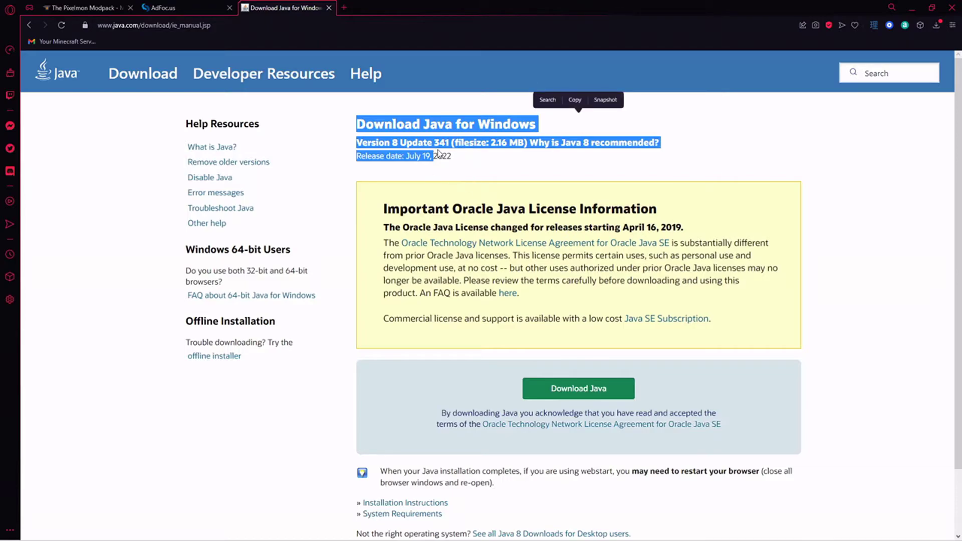
scroll(594, 217, down, 2)
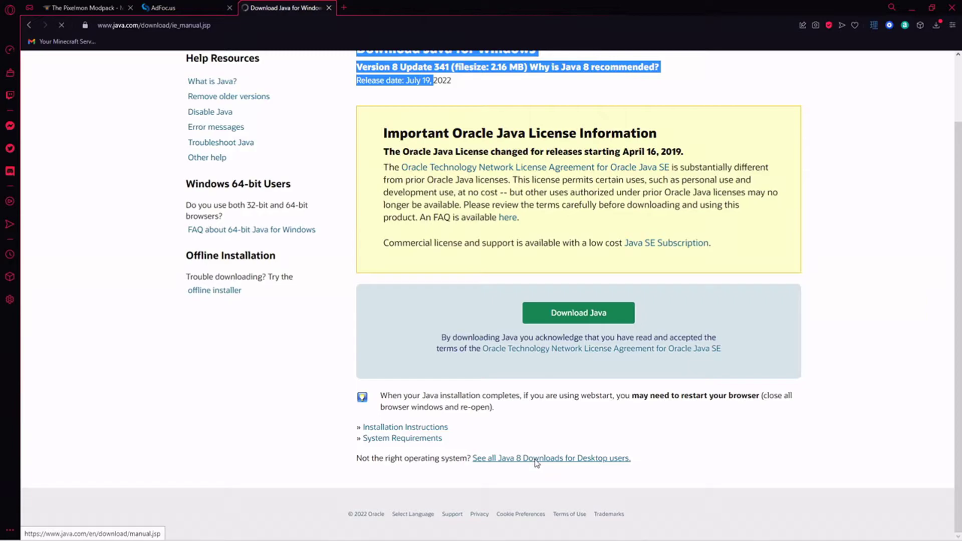
click(532, 459)
scroll(487, 390, down, 1)
scroll(486, 390, down, 1)
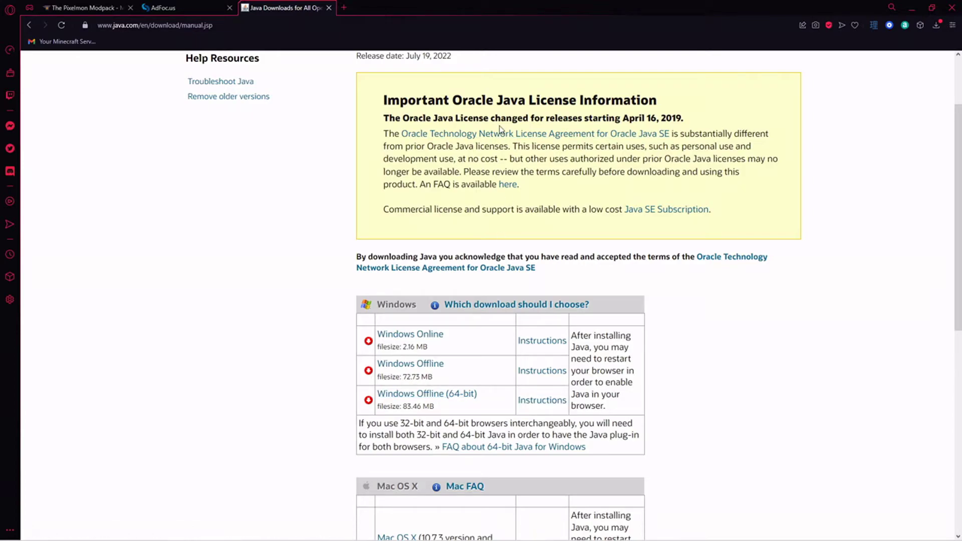
Hide the browser, run start.bat from the reopened Pixelmon Server folder, and center CurseForge
click(914, 12)
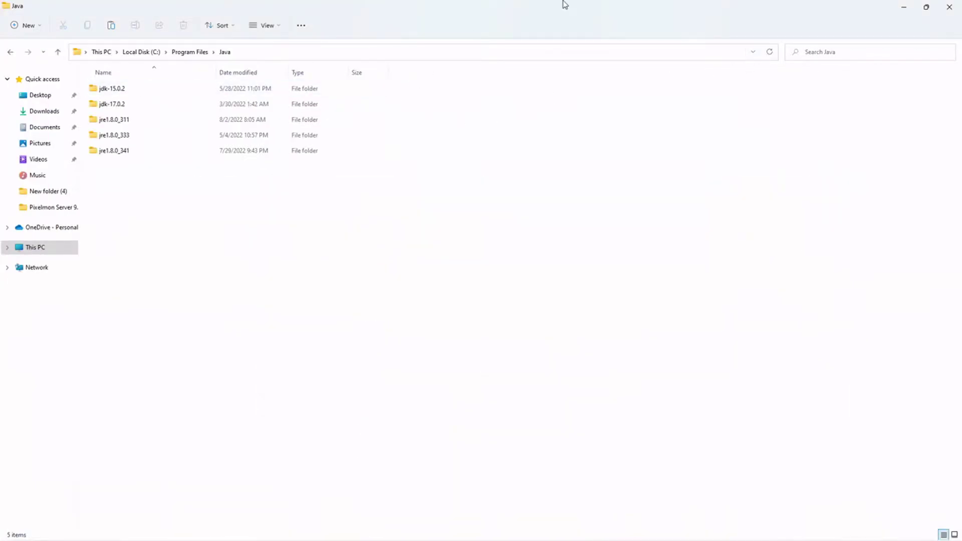
click(949, 6)
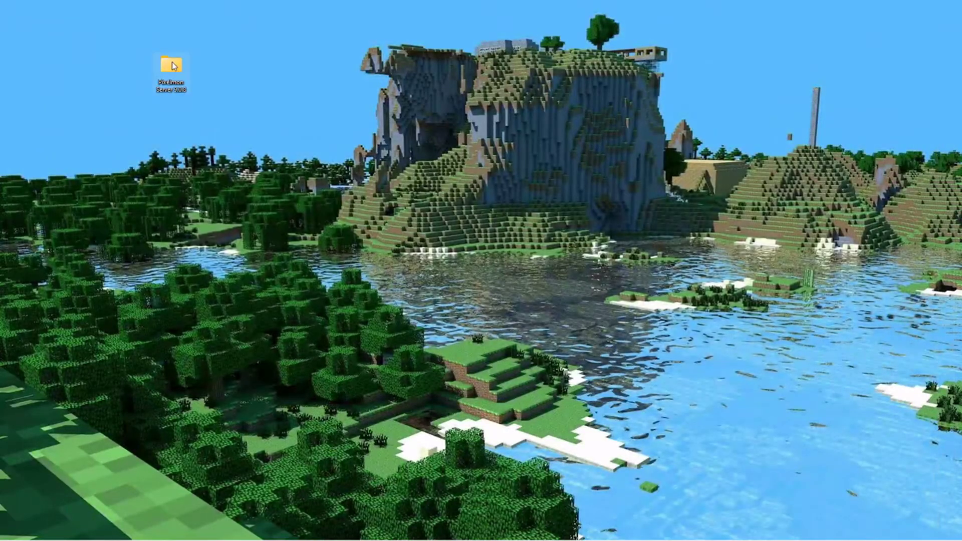
double_click(172, 67)
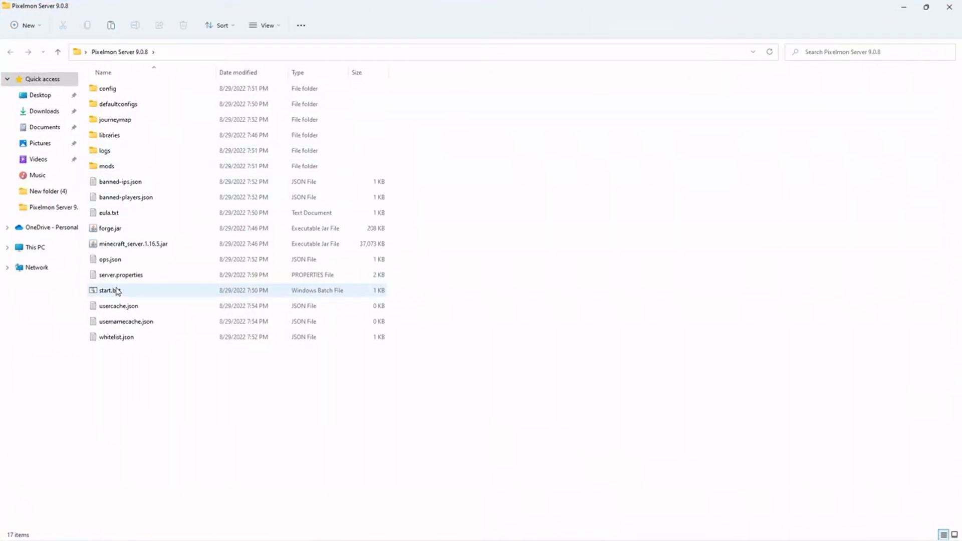
double_click(109, 291)
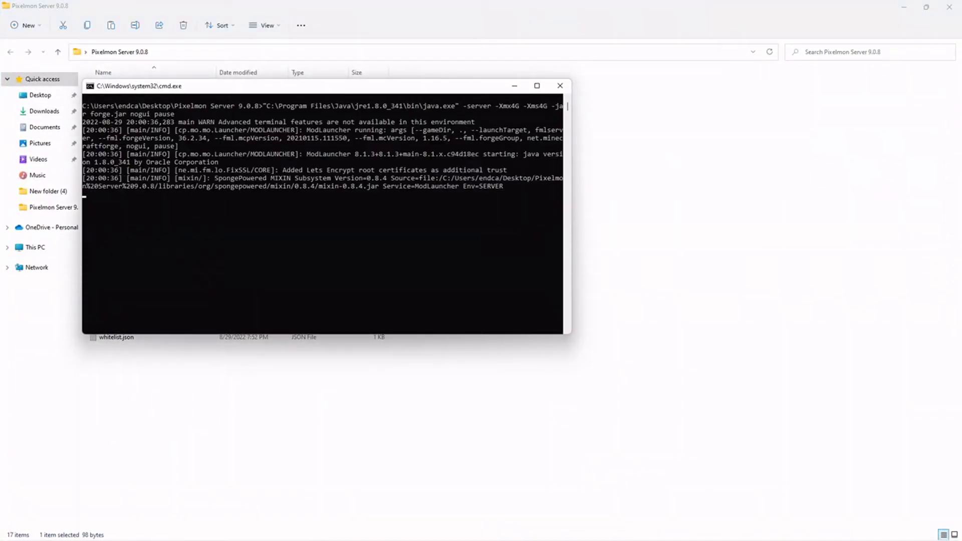
drag(940, 240, 316, 36)
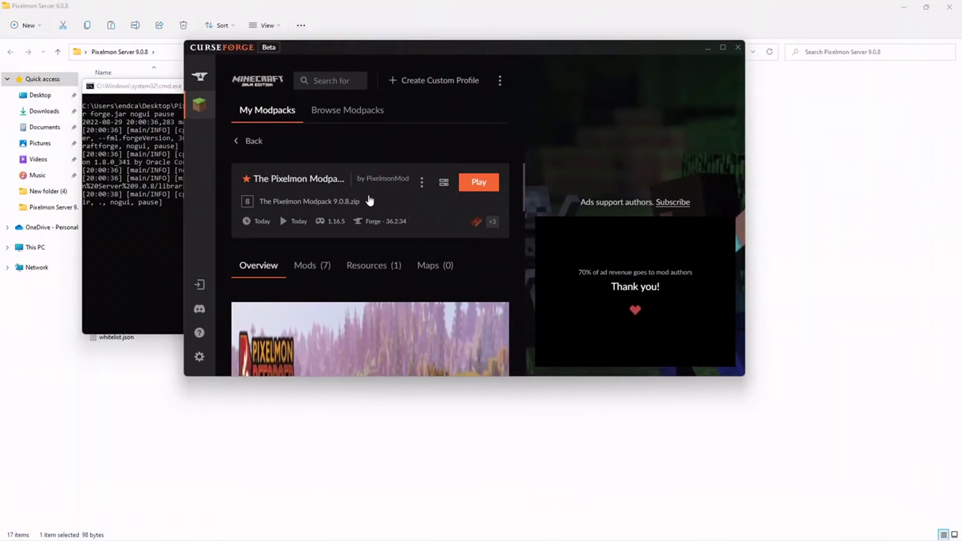
Play the Pixelmon modpack from CurseForge, then from the Minecraft Launcher
click(478, 182)
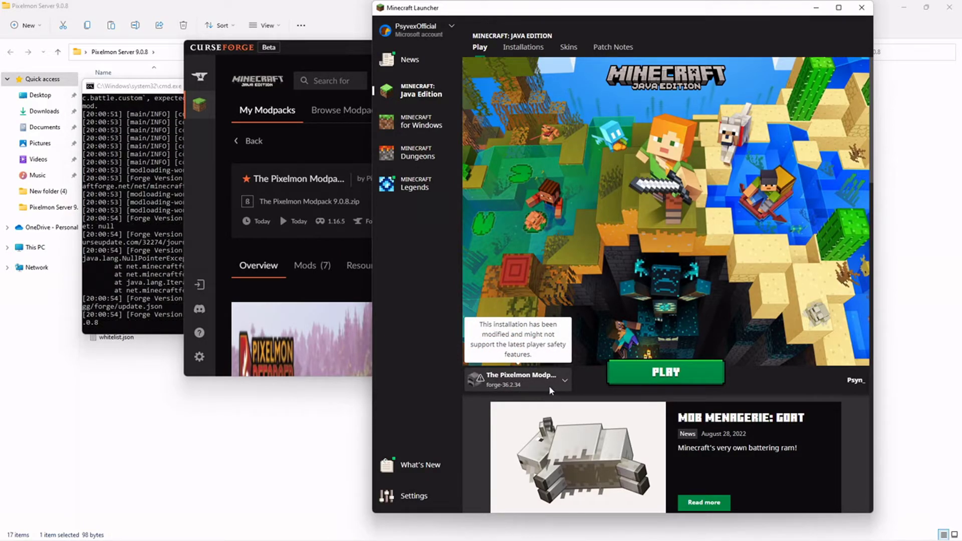
click(668, 379)
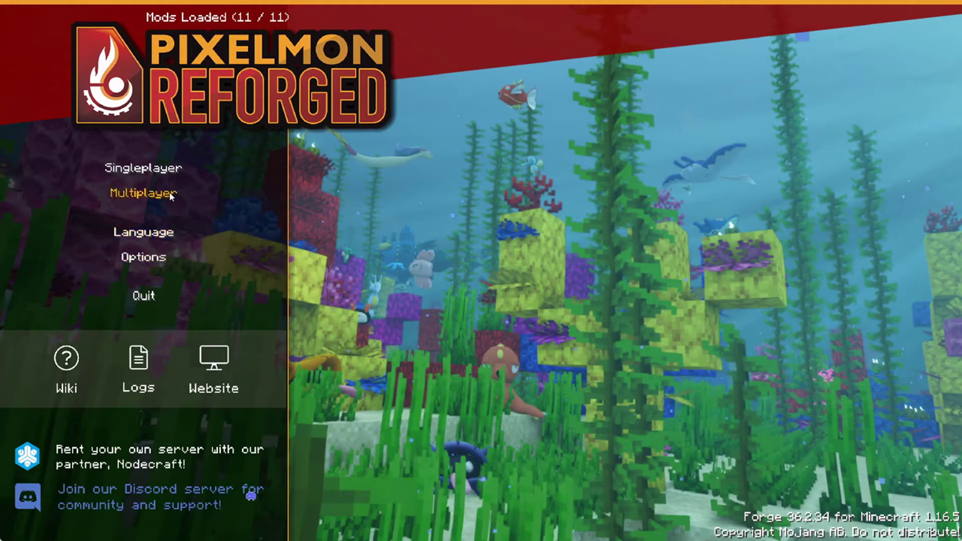
Add a 'localhost' server to the Multiplayer list and join it
click(144, 193)
scroll(339, 226, down, 3)
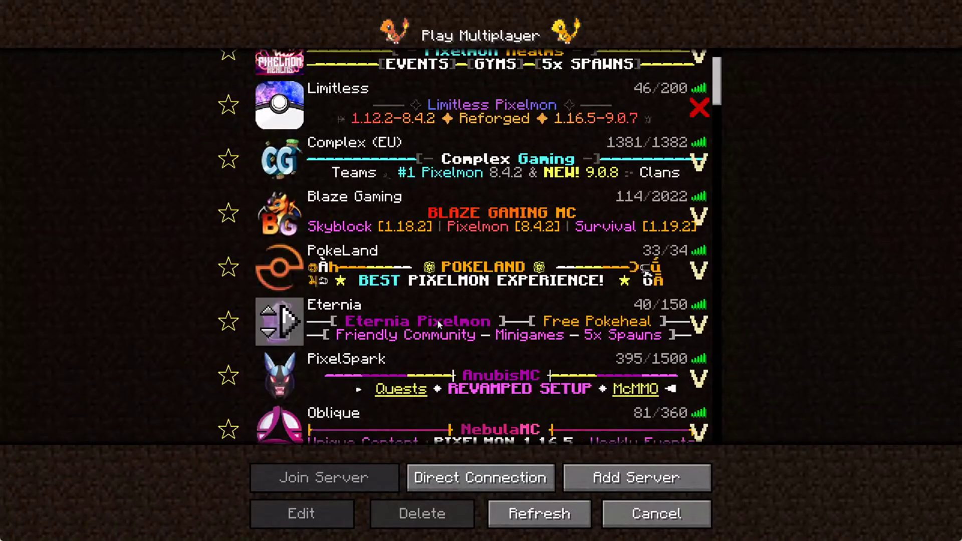
click(636, 478)
click(475, 173)
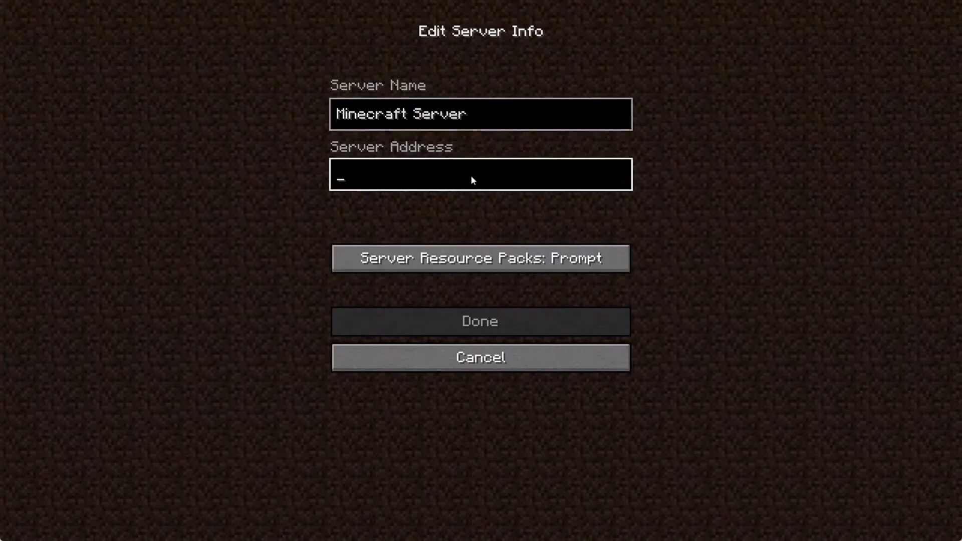
text(localhost)
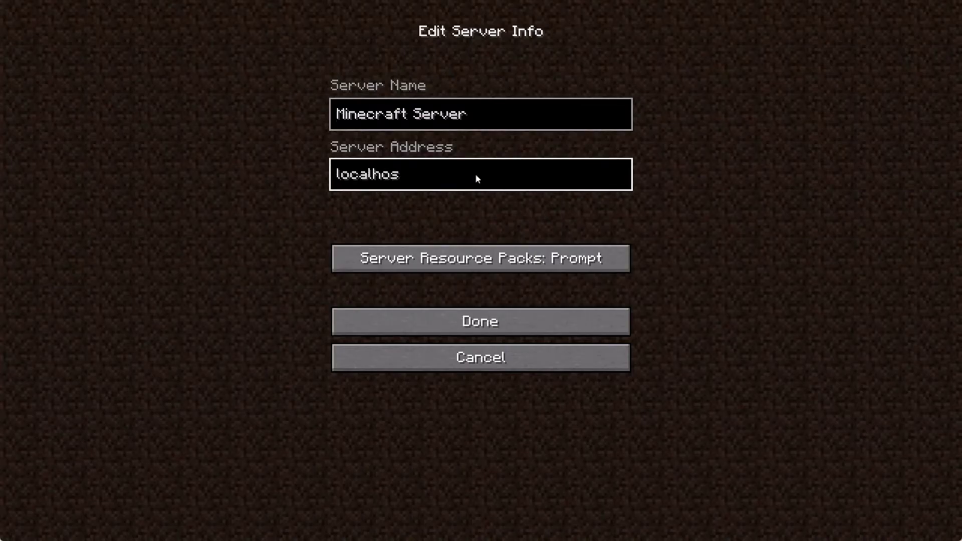
click(481, 320)
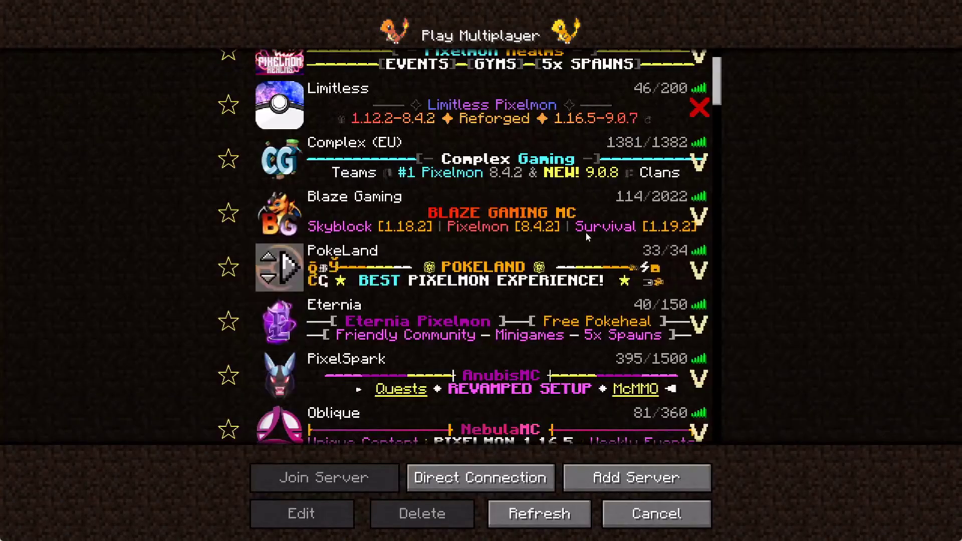
scroll(481, 248, down, 15)
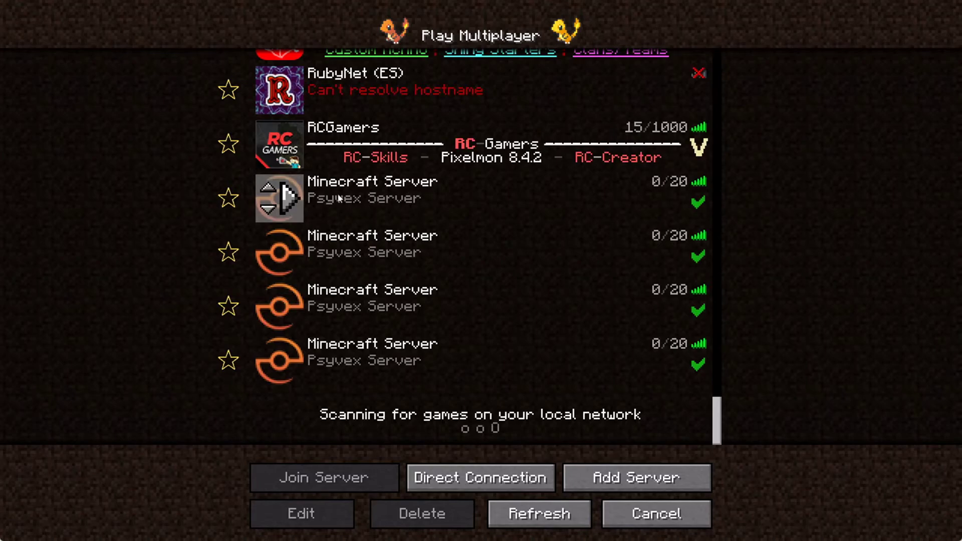
click(364, 363)
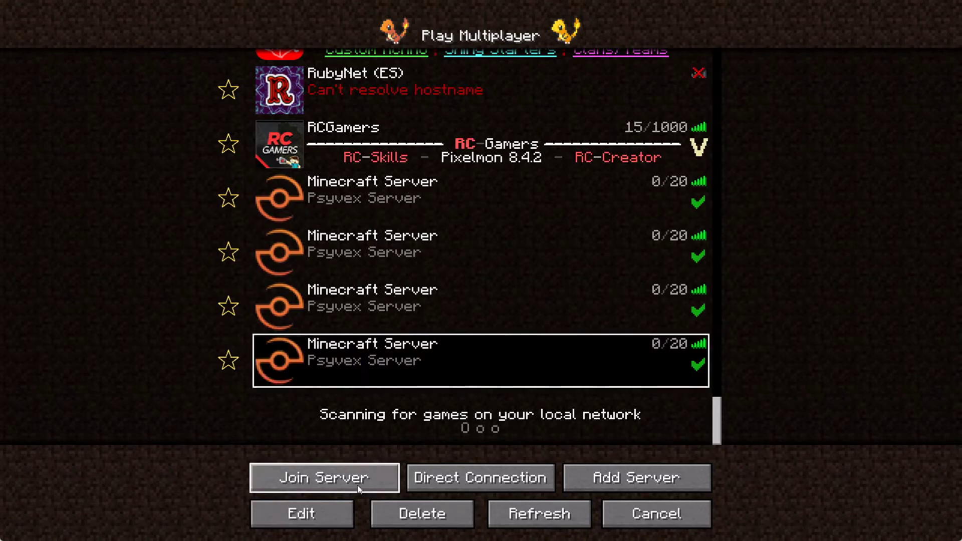
click(360, 485)
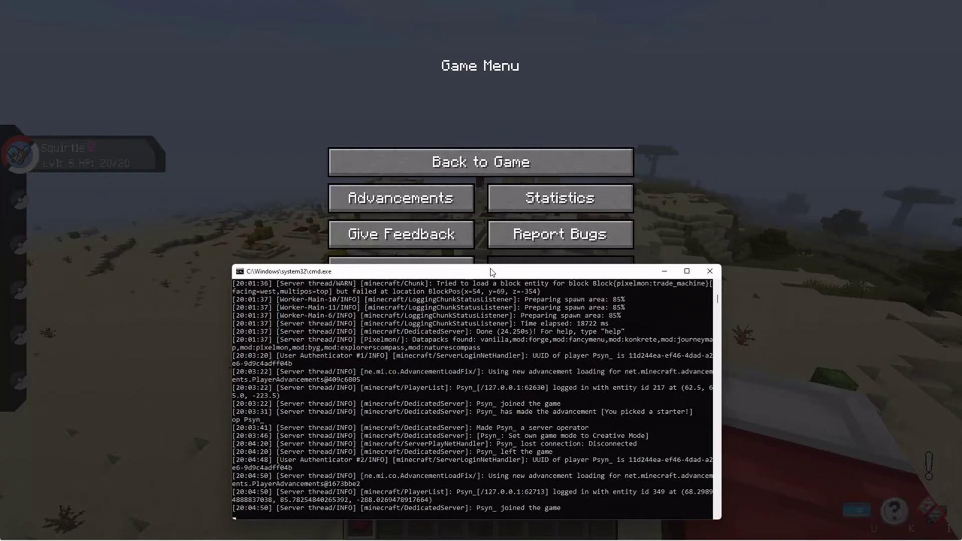
Run the op command for the player in the server console and mark the server's already-opped reply
drag(492, 270, 611, 87)
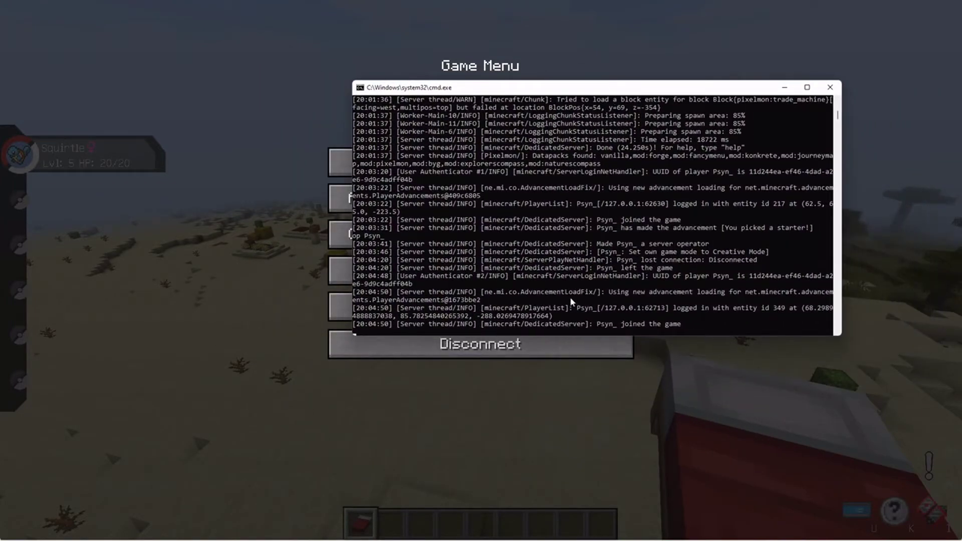
scroll(570, 297, down, 2)
text(op Psyn)
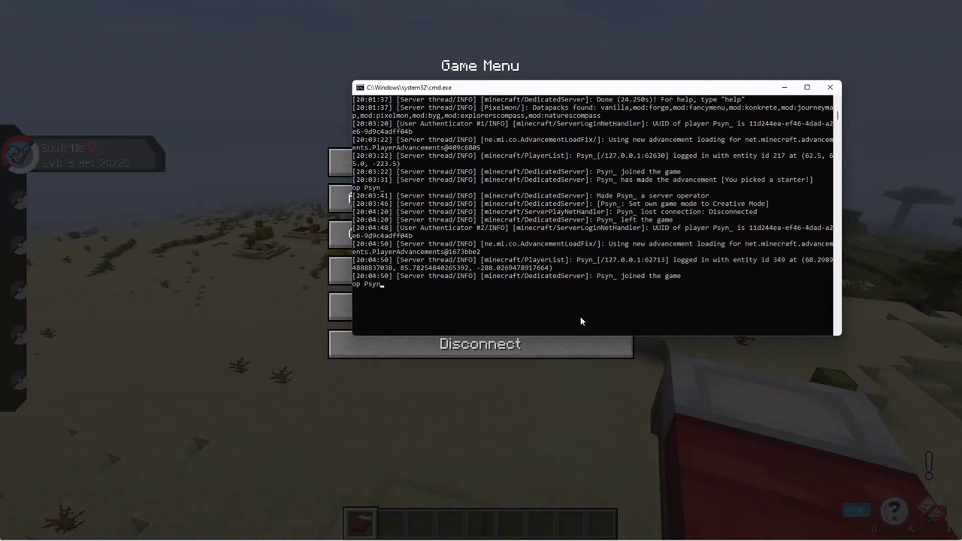
text(_)
key(Return)
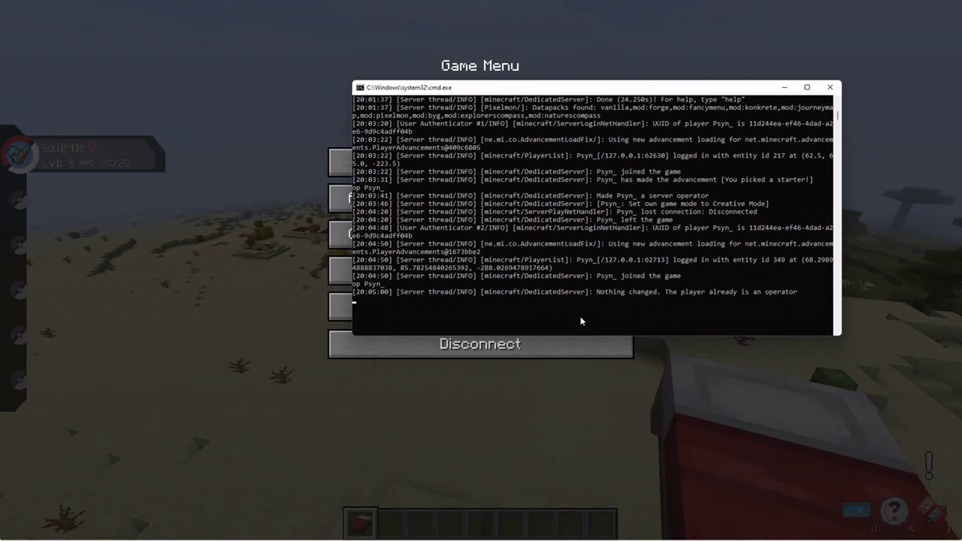
mouse_move(654, 292)
mouse_down()
mouse_move(808, 298)
mouse_move(526, 301)
mouse_up()
Resume Minecraft gameplay and briefly open and close the creative inventory
click(742, 383)
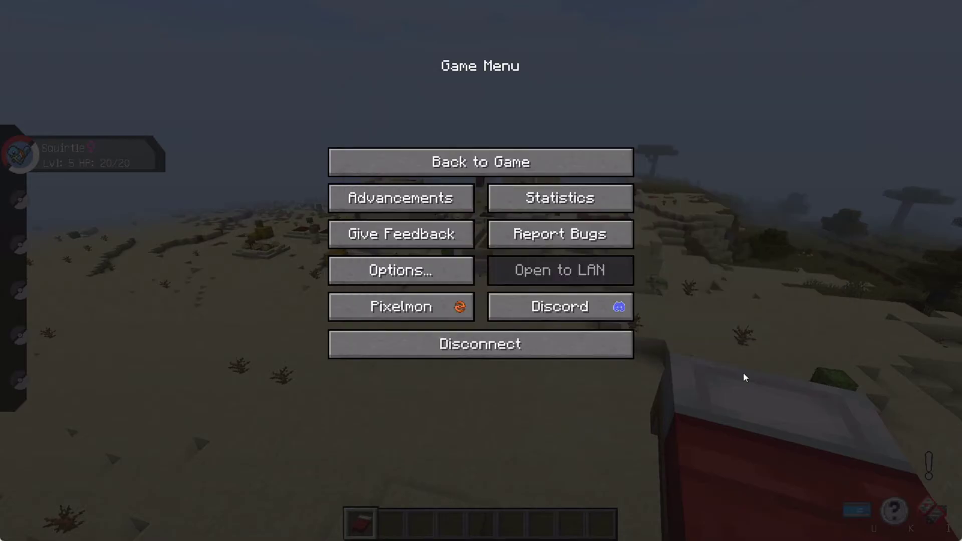
key(Escape)
key(w)
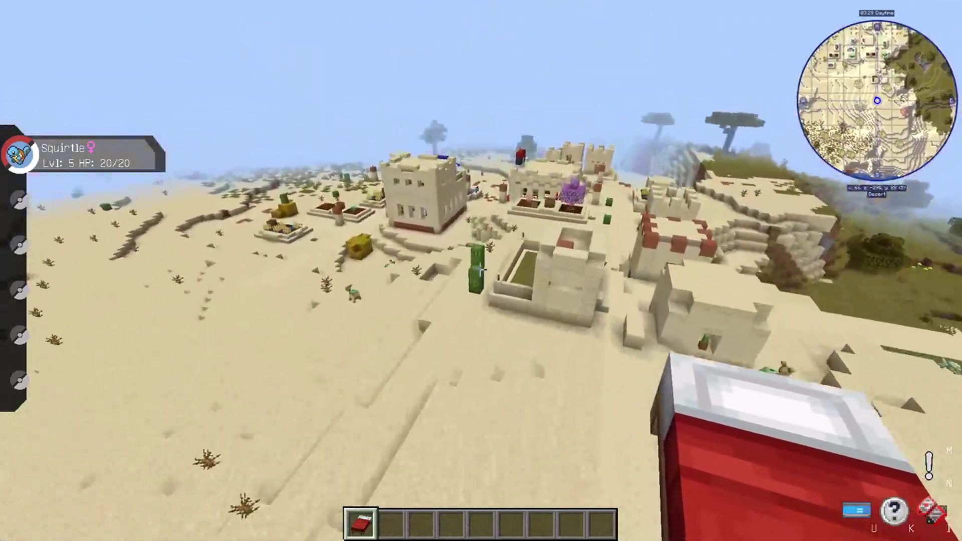
key(e)
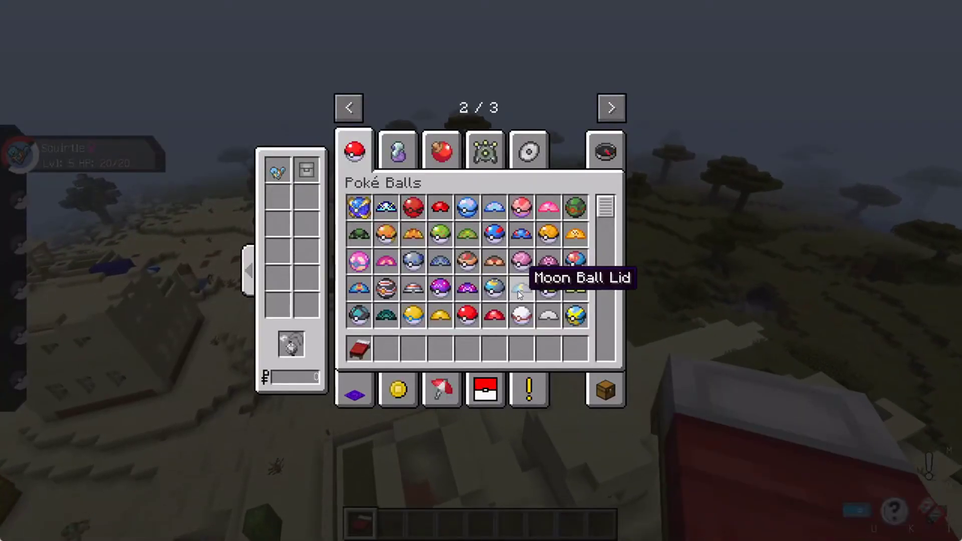
key(e)
Fly over the desert village, dropping lower and then rising again
key(w)
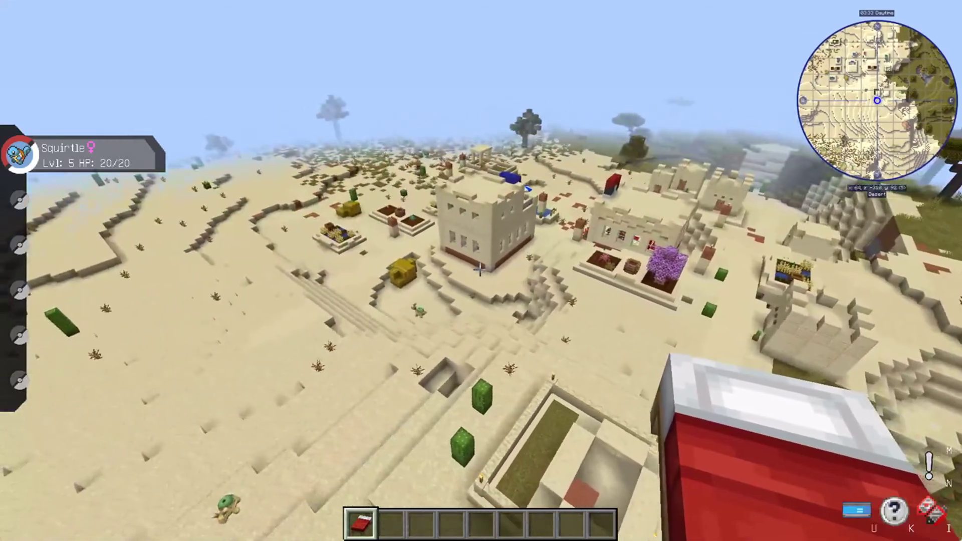
key(w)
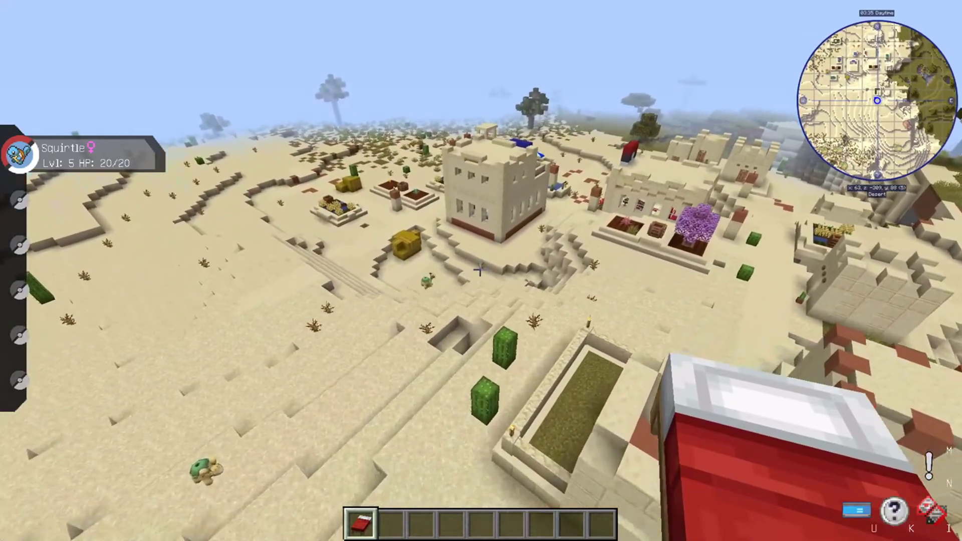
key(w)
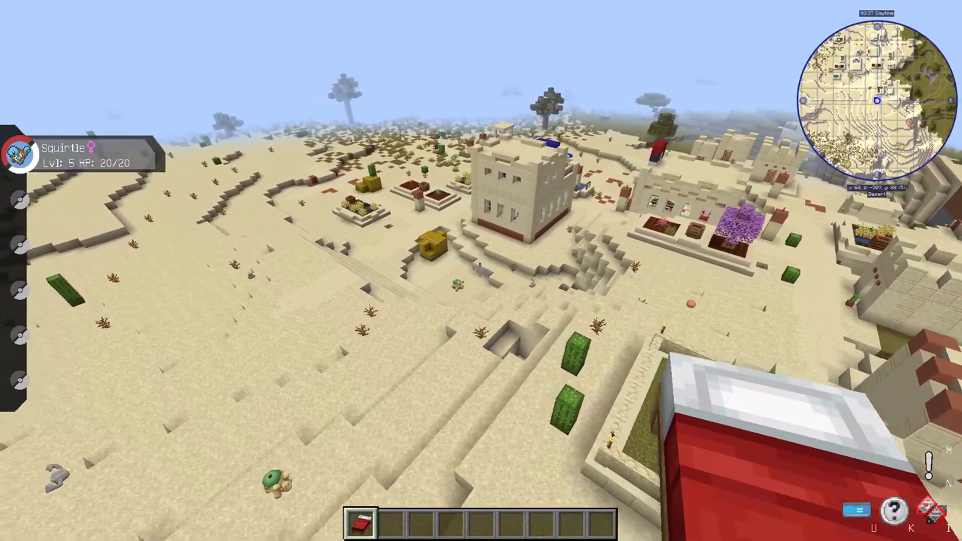
key(w)
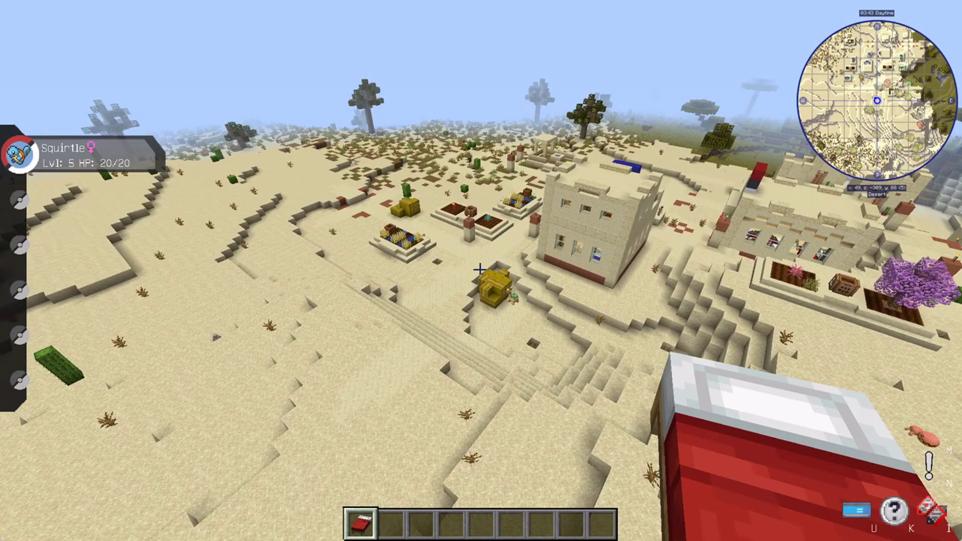
key(w)
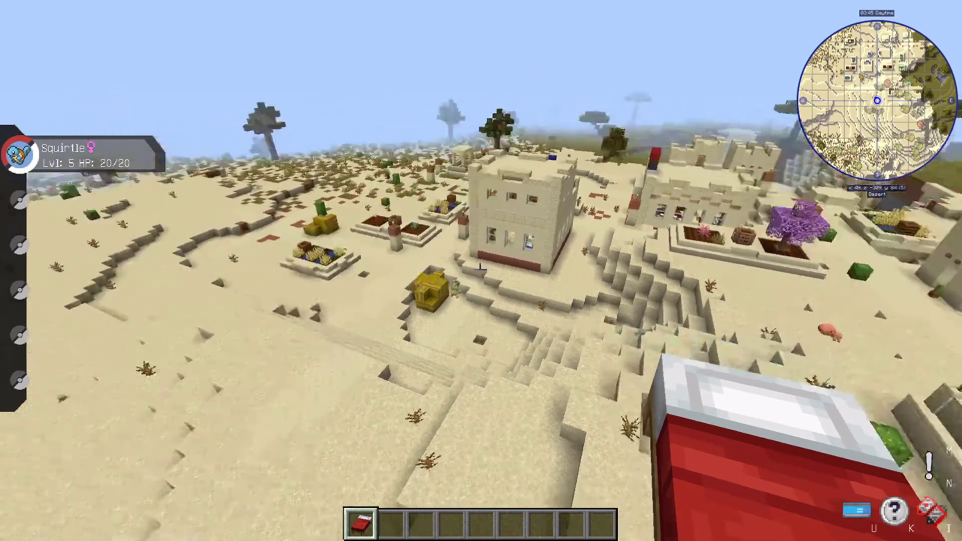
key(space)
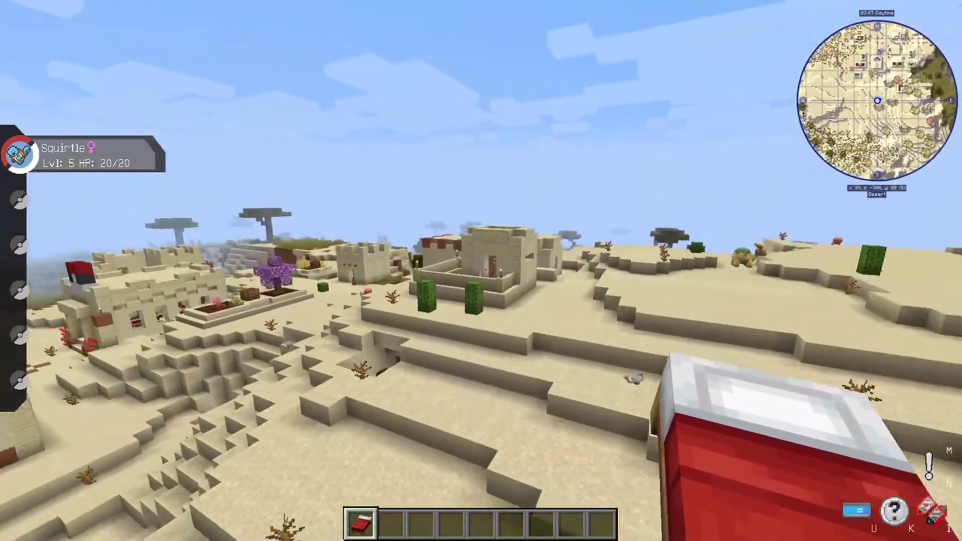
key(w)
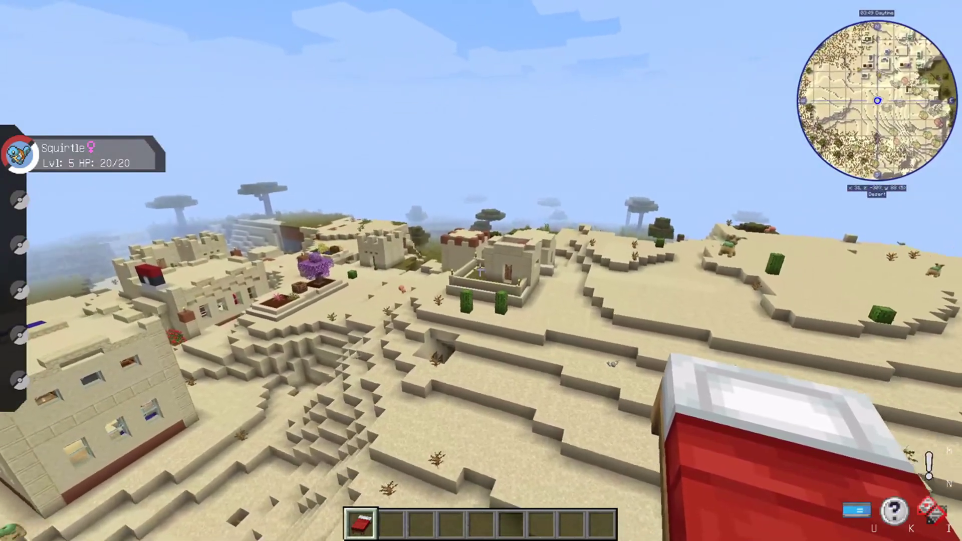